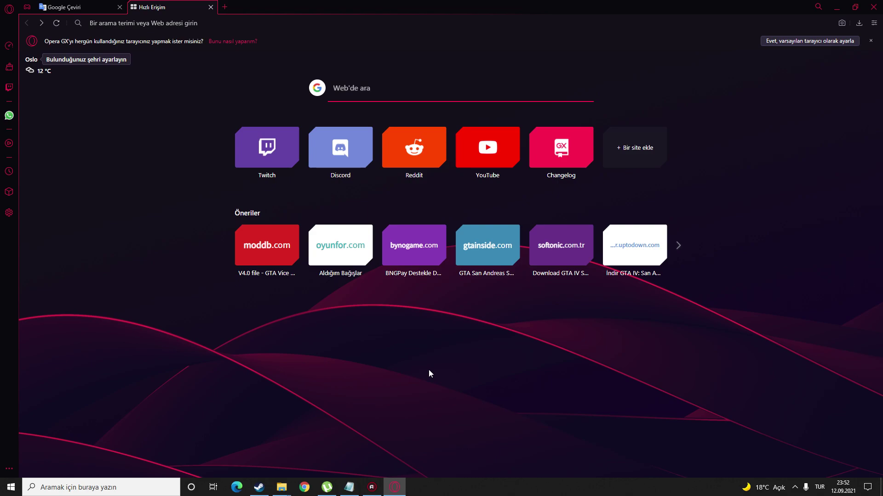
Search the web for "mta" and open the Multi Theft Auto: San Andreas website from the results
click(389, 92)
text(mta)
key(Return)
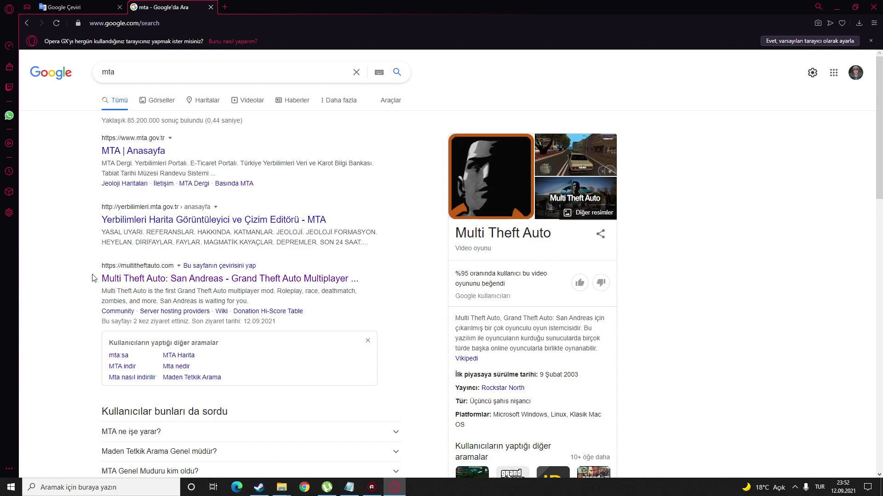
click(141, 284)
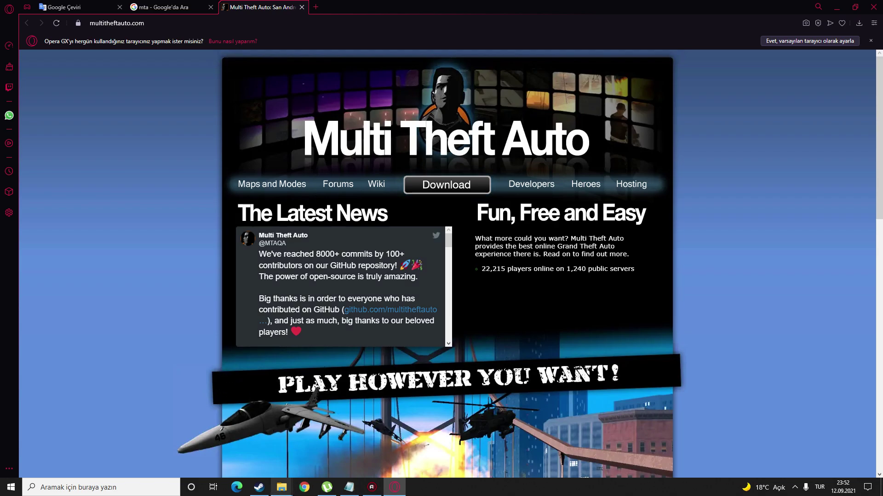
Run the mtasa-1.5.8 installer from the downloads folder in File Explorer and allow it to start
mouse_move(285, 494)
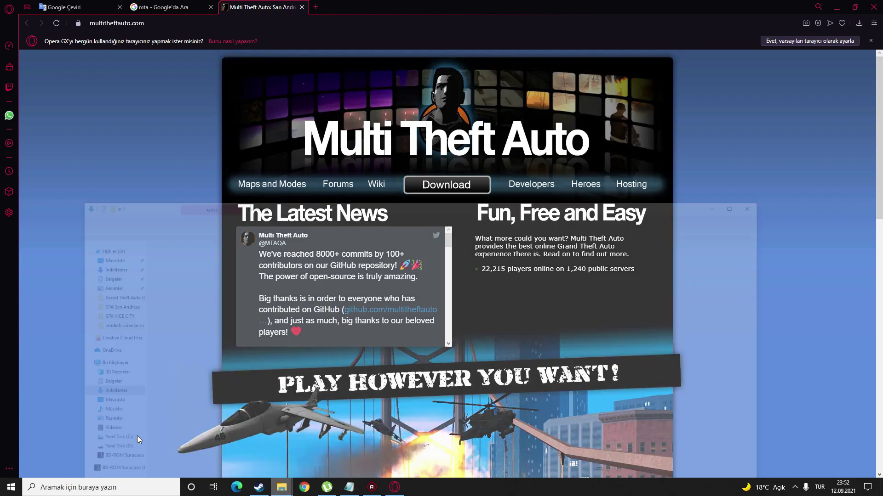
click(137, 436)
double_click(145, 214)
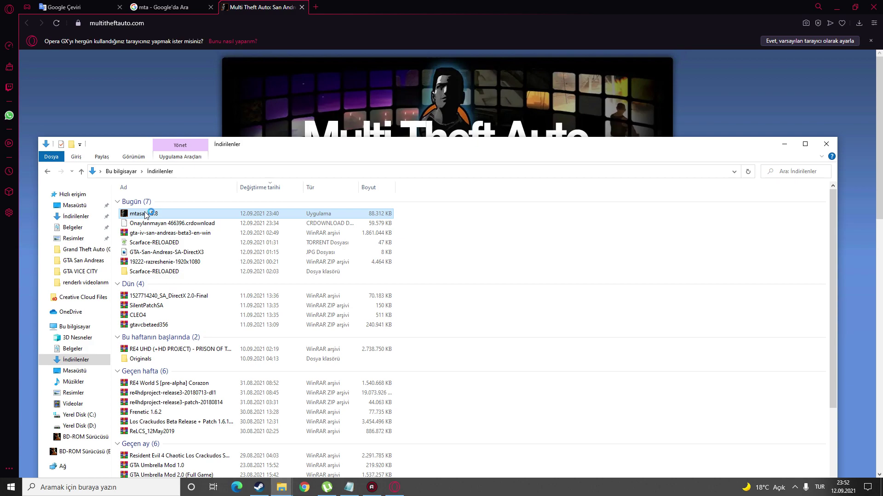
click(438, 266)
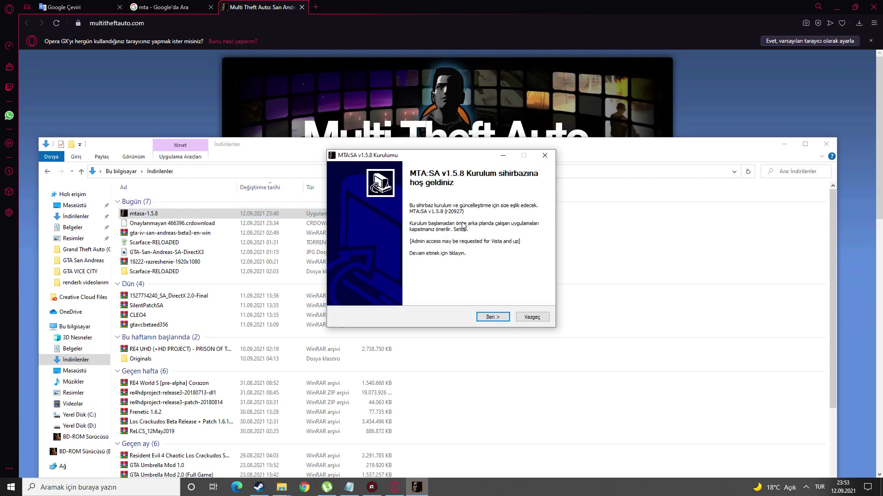
Accept the MTA:SA license and continue with the preset client-and-server components to the GTA San Andreas folder page
click(503, 315)
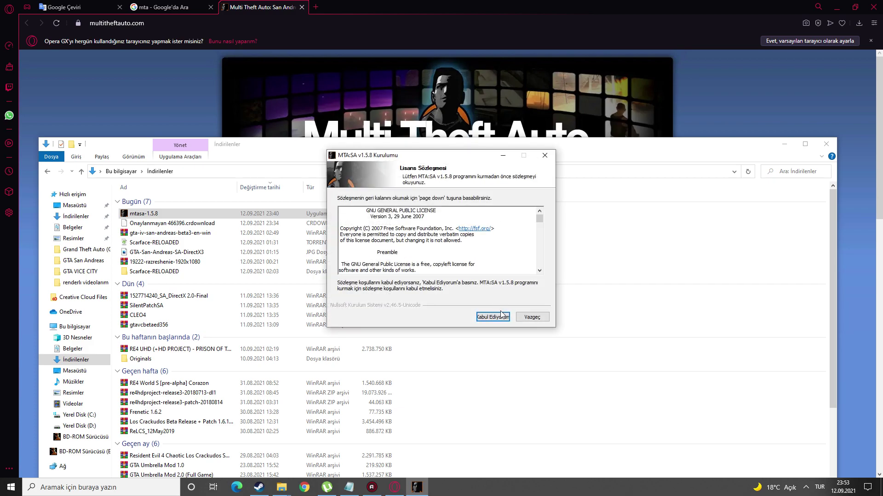
click(499, 318)
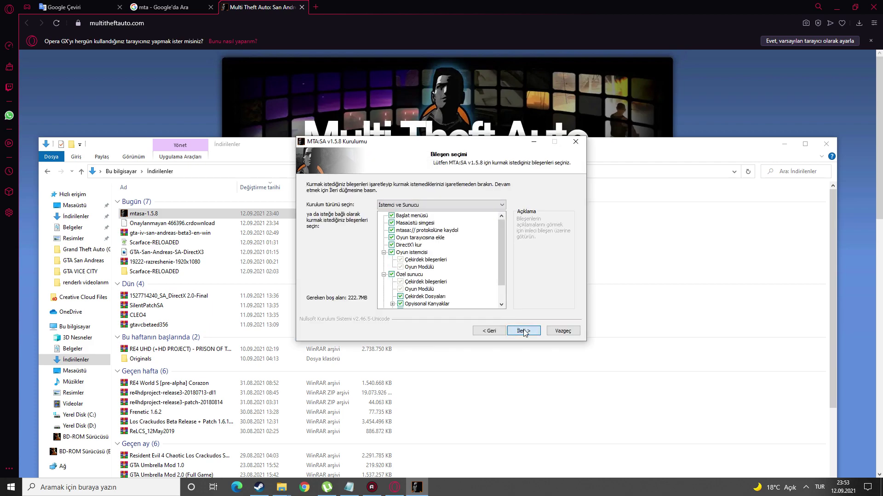
key(Return)
click(494, 317)
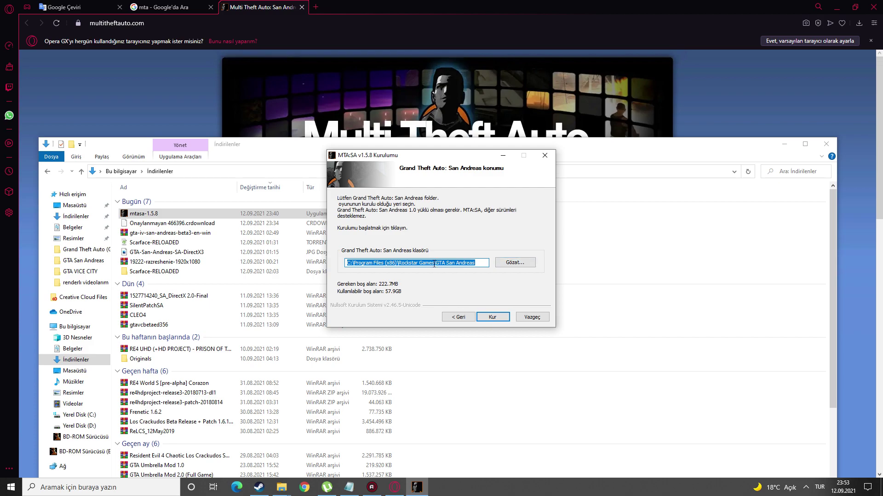
click(505, 266)
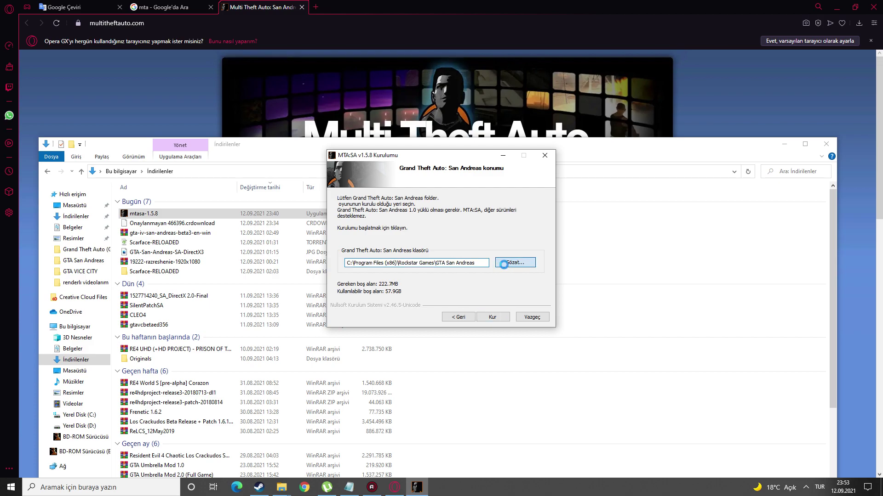
drag(502, 222, 508, 233)
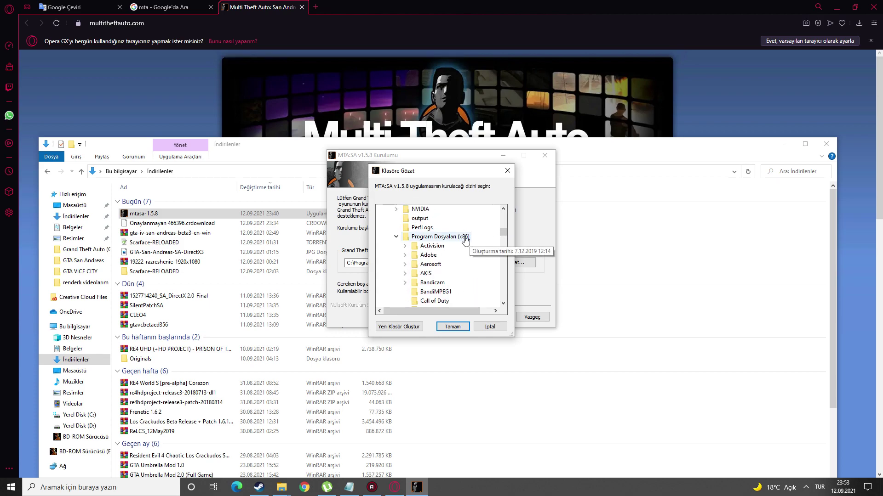
scroll(463, 257, down, 9)
scroll(461, 282, down, 5)
scroll(461, 281, down, 5)
scroll(460, 289, down, 6)
scroll(449, 285, up, 10)
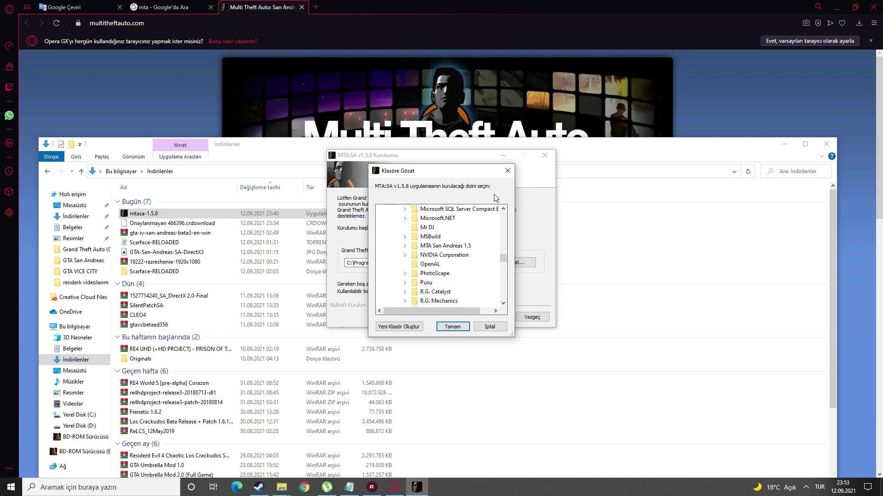
click(508, 171)
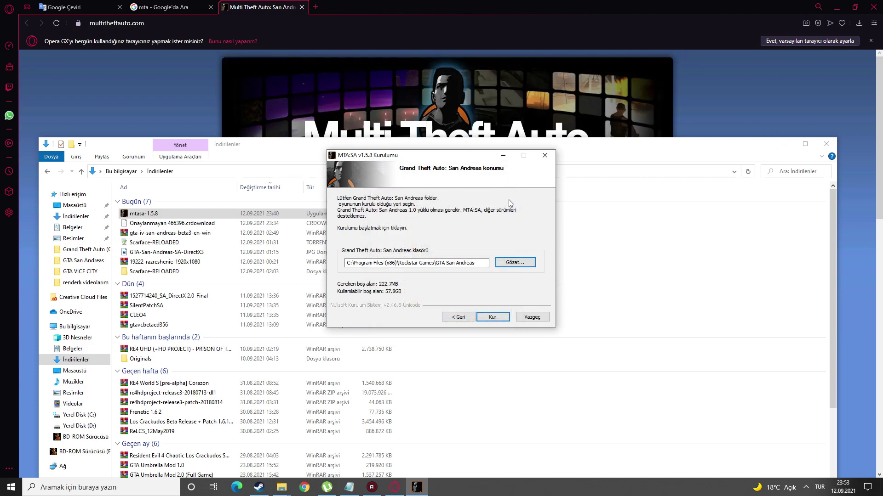
Install MTA:SA using C:\Program Files (x86)\Rockstar Games\GTA San Andreas as game folder, launch the game and accept the compatibility settings update
click(459, 263)
click(492, 318)
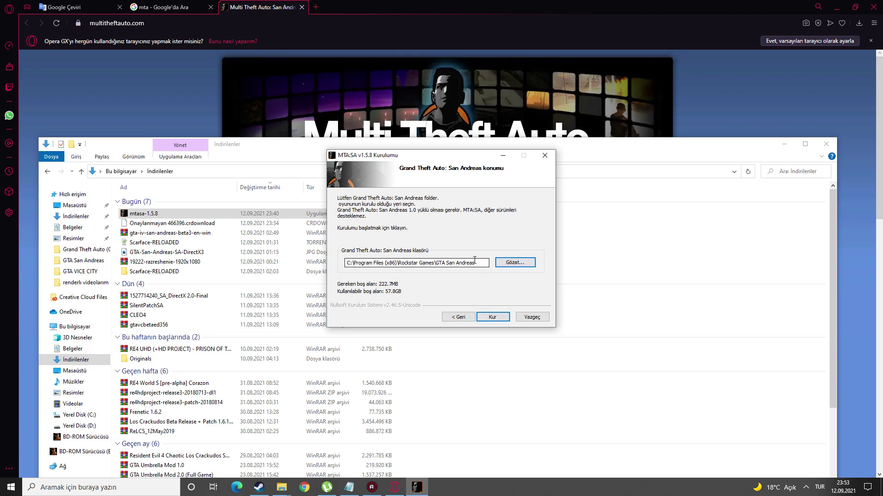
click(499, 321)
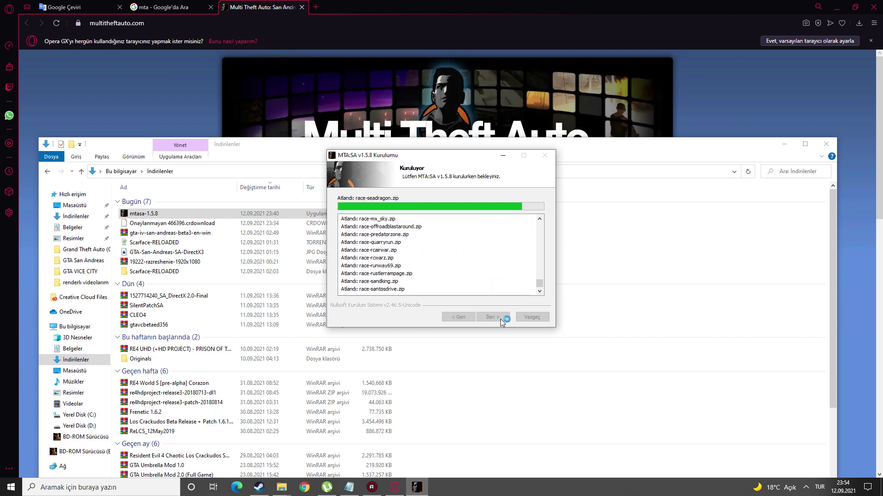
click(492, 317)
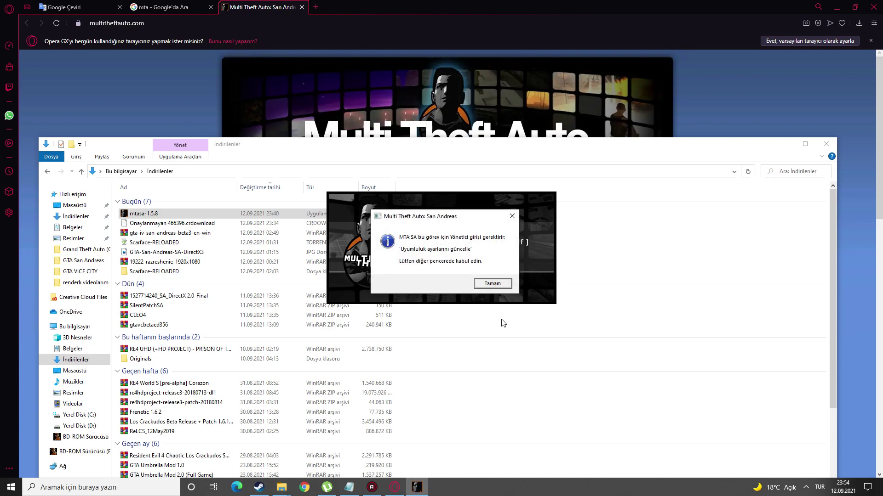
click(504, 283)
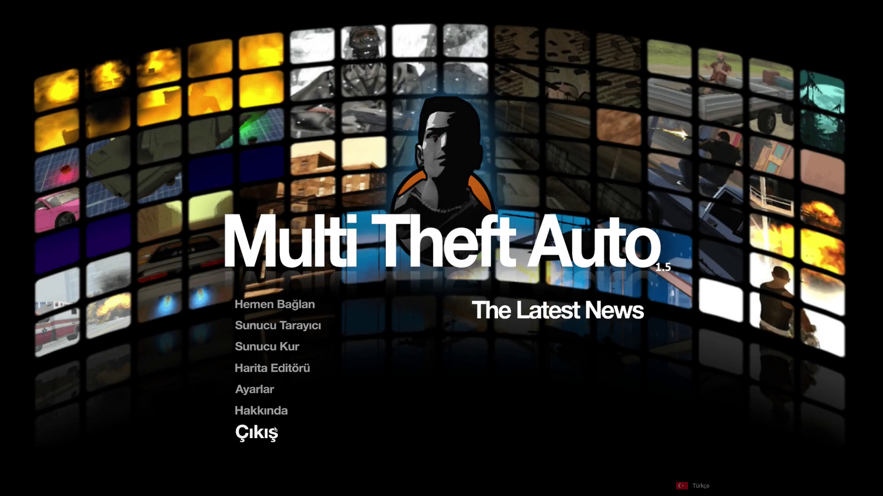
Replace the preset multiplayer nickname in the game settings with the player's own nickname and save
click(256, 392)
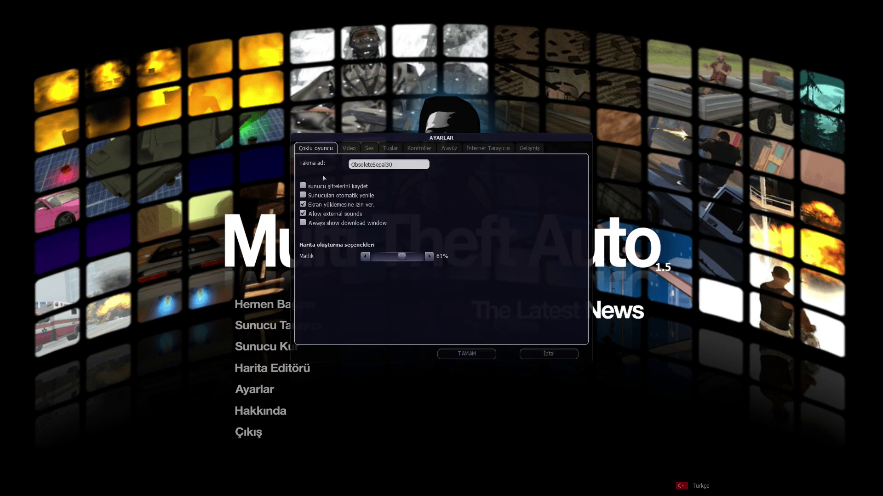
drag(404, 170, 351, 170)
key(BackSpace)
text(cem58)
click(466, 353)
Review the video, sound, key bind, controls, interface, web browser and advanced settings, and close them without saving
click(254, 389)
click(352, 149)
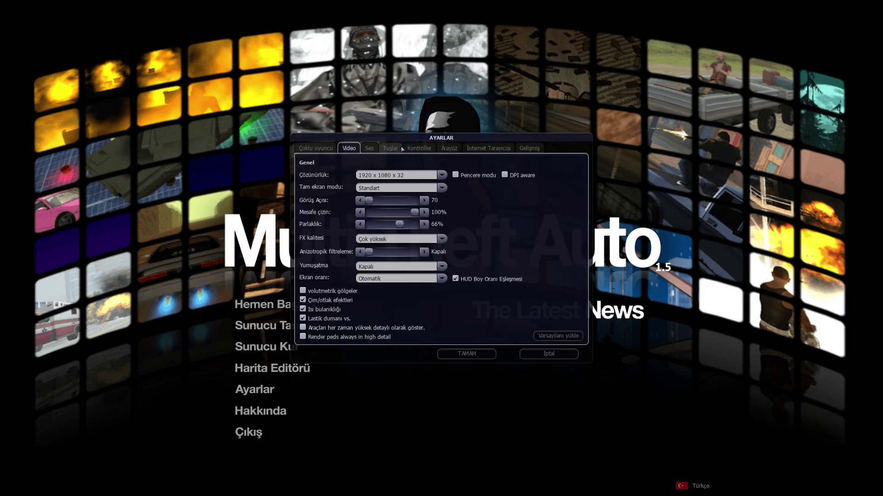
click(370, 148)
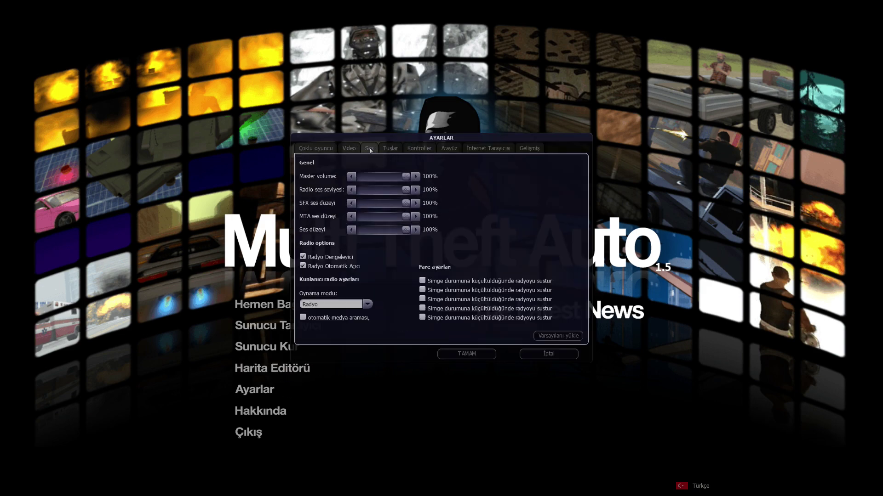
click(396, 149)
click(418, 148)
click(390, 148)
click(418, 148)
click(455, 148)
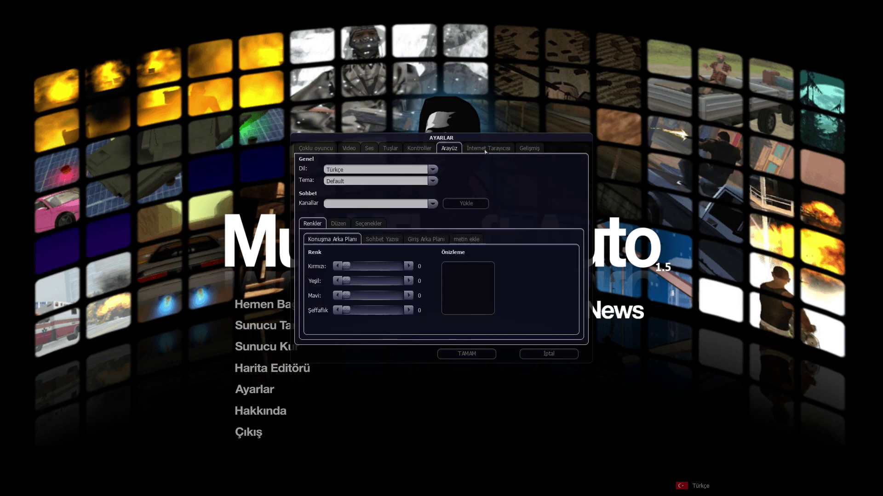
click(487, 148)
click(529, 148)
click(522, 355)
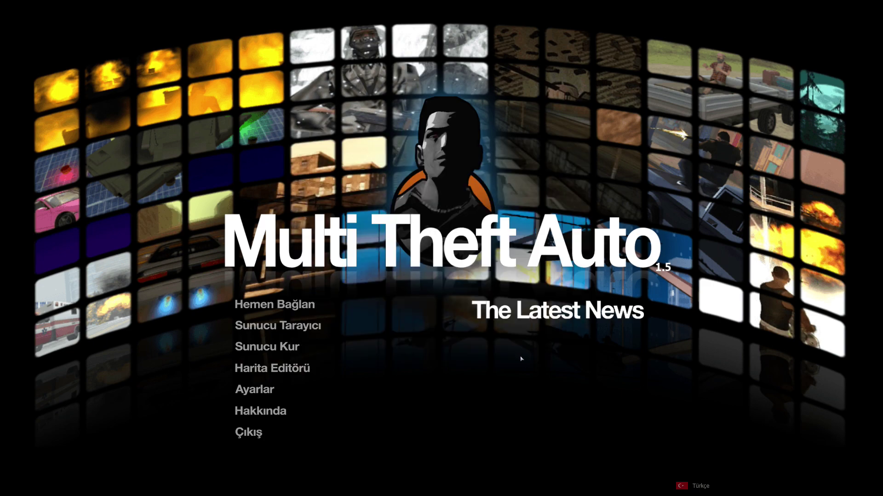
Open the server browser and search the internet servers for "rolepl"
click(298, 330)
click(674, 58)
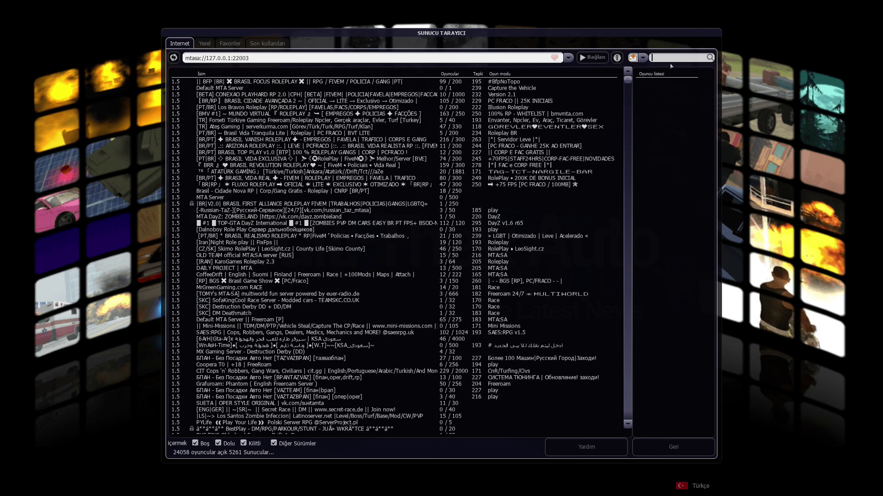
text(rolepl)
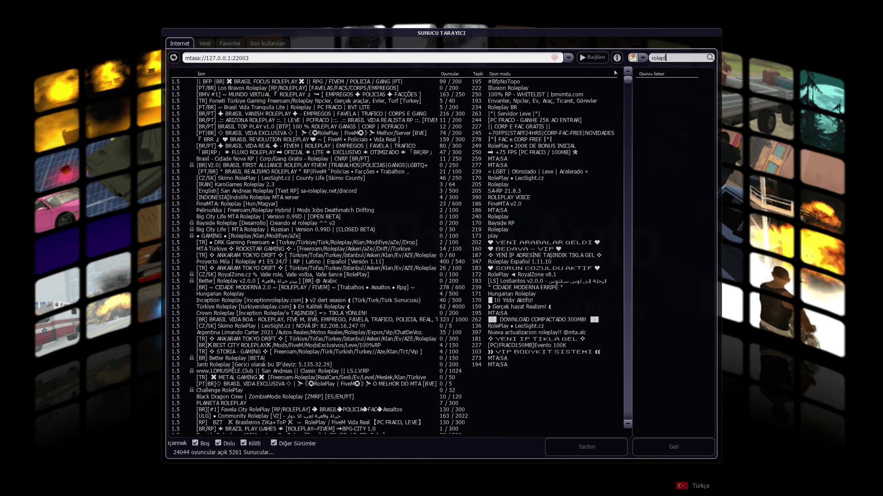
Replace the server search text with "freer" to look for freeroam servers
key(BackSpace)
key(BackSpace)
key(BackSpace)
key(BackSpace)
key(BackSpace)
key(BackSpace)
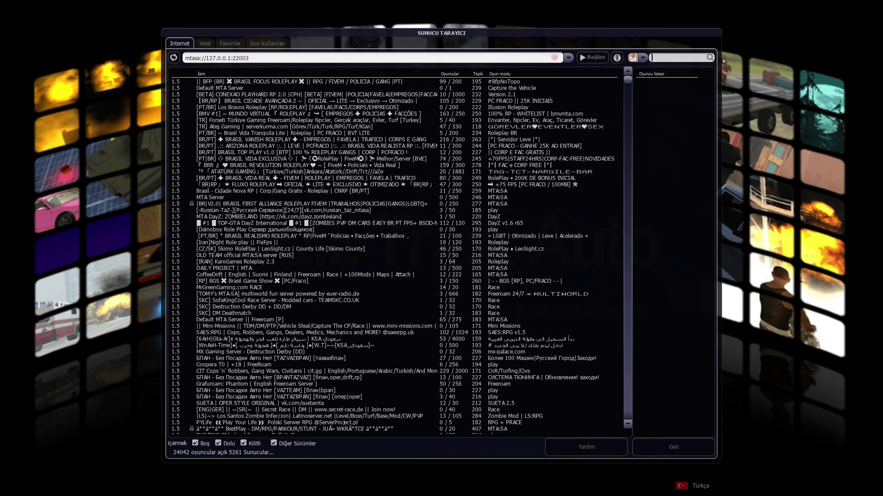
text(freer)
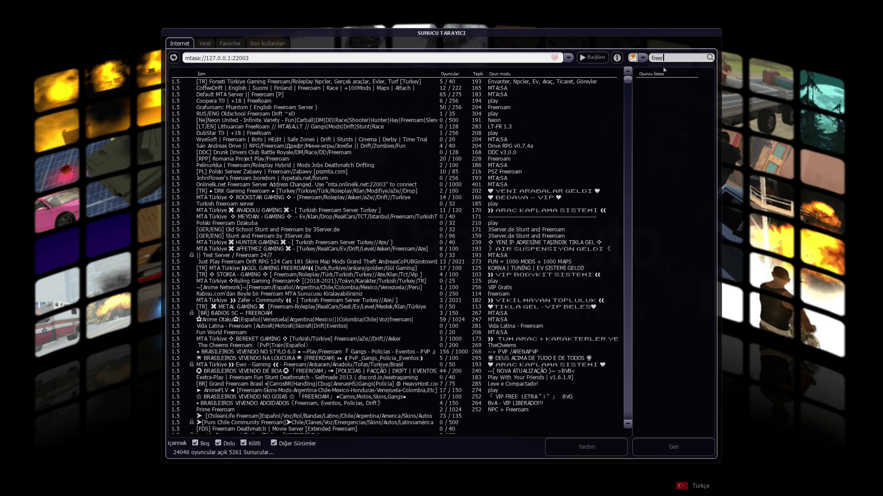
Search the servers for "zombie" and select the TOP-GTA DayZ International #1 server to view its player list
key(BackSpace)
key(BackSpace)
key(BackSpace)
key(BackSpace)
key(BackSpace)
text(zombie)
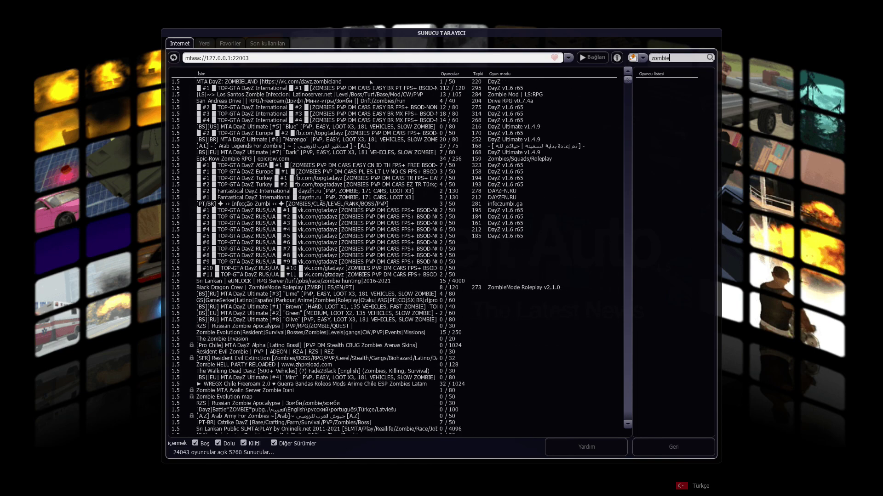
click(375, 88)
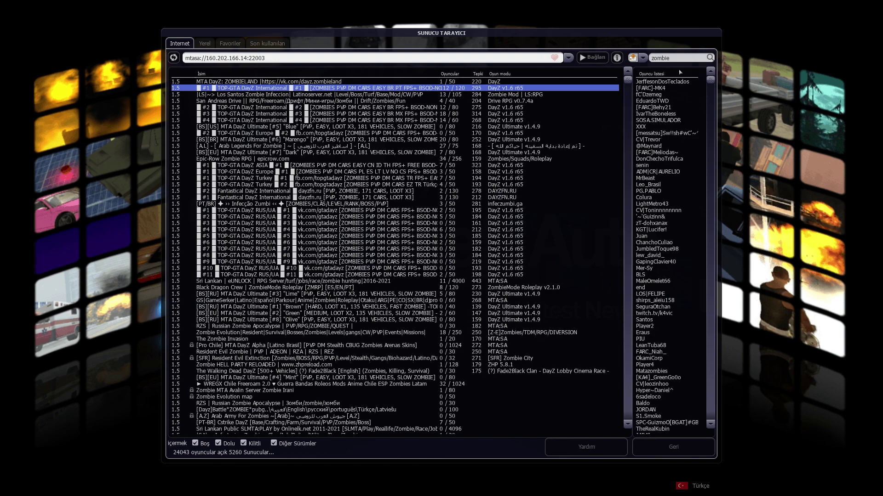
Clear the server search text and set the server browser's search type to players
key(BackSpace)
key(BackSpace)
key(BackSpace)
key(BackSpace)
key(BackSpace)
key(BackSpace)
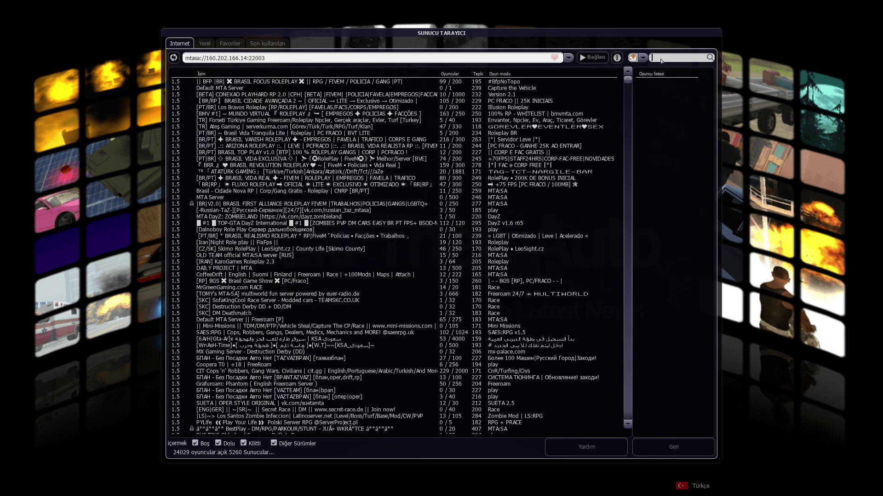
click(642, 57)
click(642, 81)
click(643, 58)
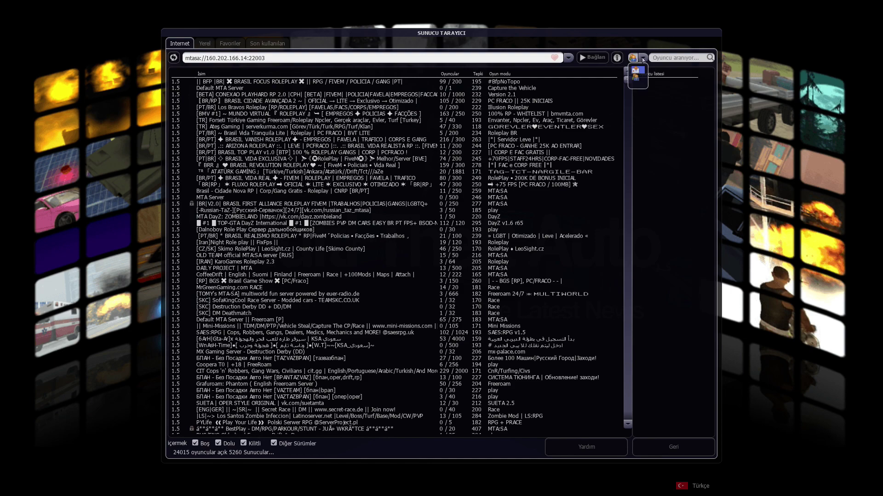
click(641, 69)
click(643, 57)
click(641, 78)
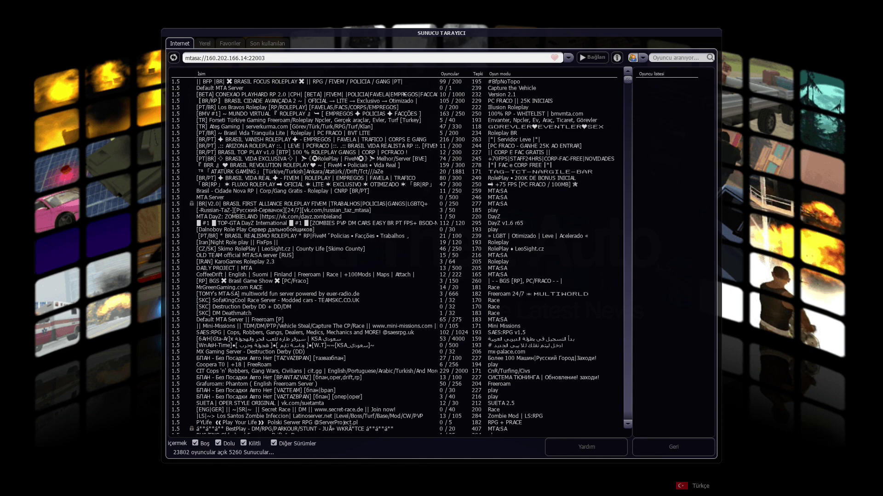
Switch the search type away from players and return to the main menu
click(642, 57)
click(638, 71)
click(674, 447)
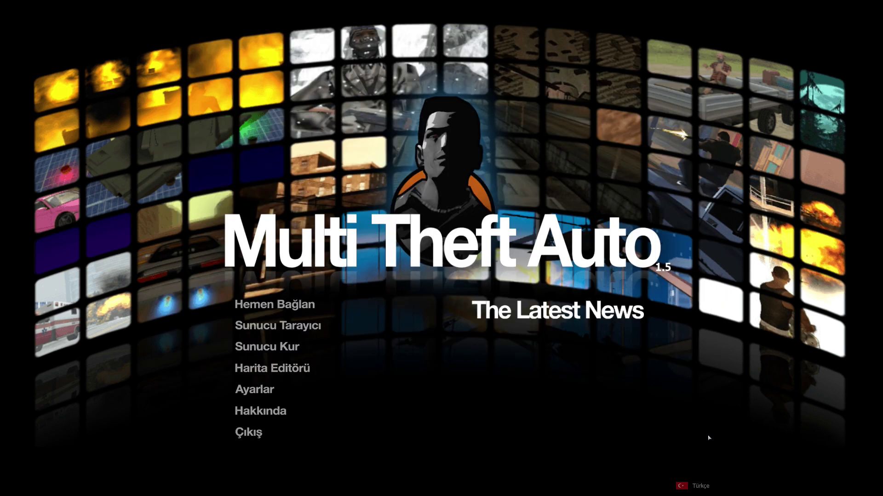